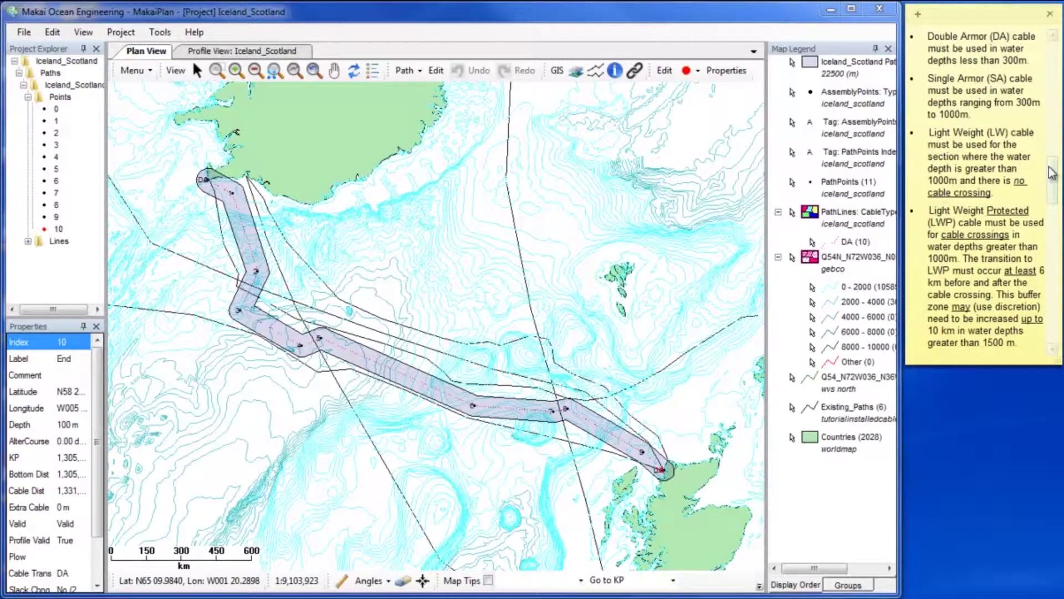
Regenerate the depth and slope profiles from bathymetry for the entire Iceland–Scotland path
{"action": "left_click", "coordinate": [268, 53]}
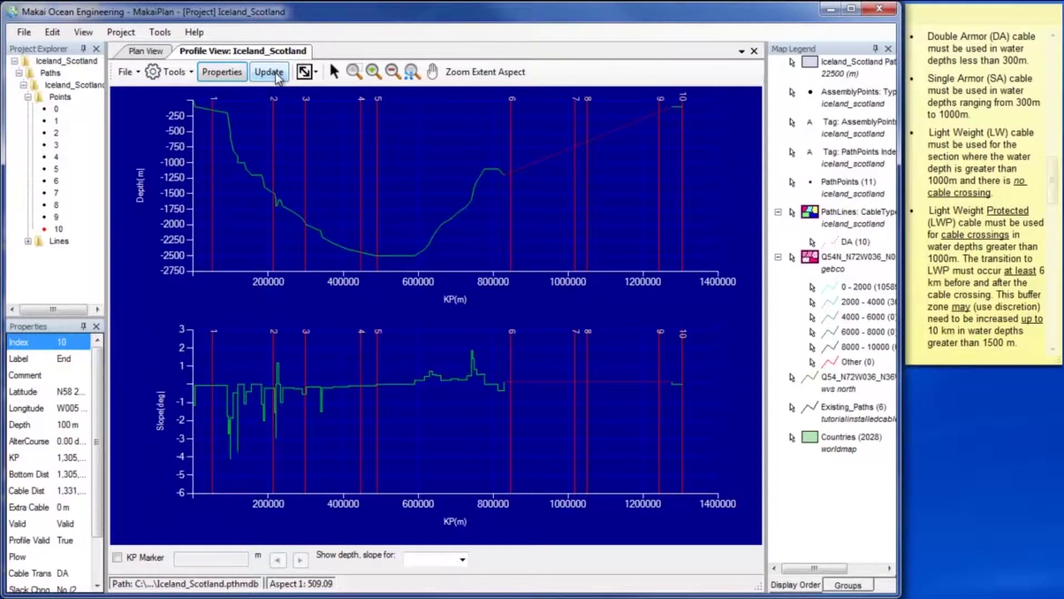
{"action": "left_click", "coordinate": [277, 76]}
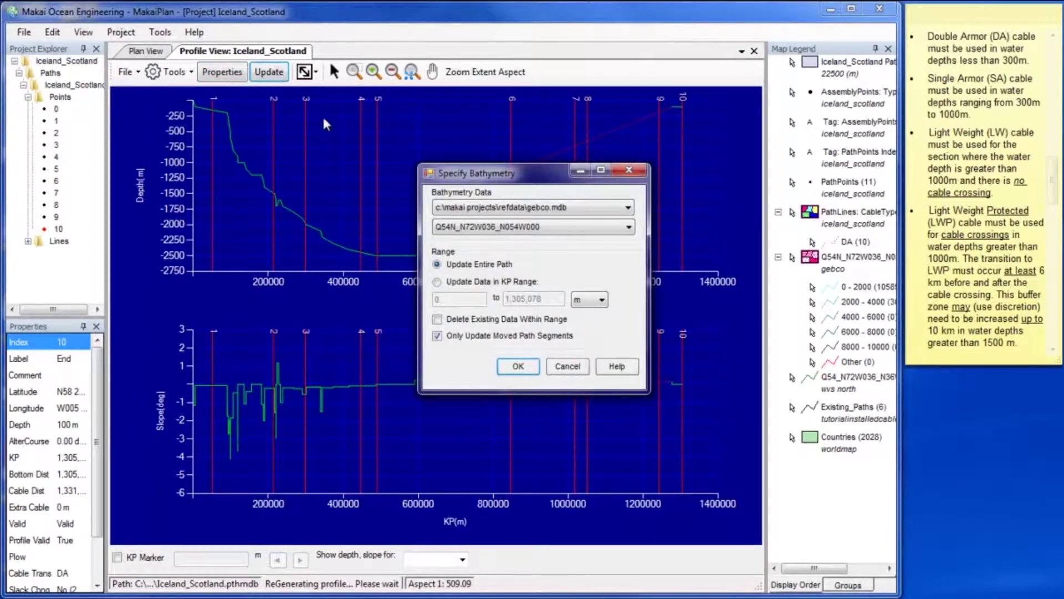
{"action": "left_click", "coordinate": [517, 367]}
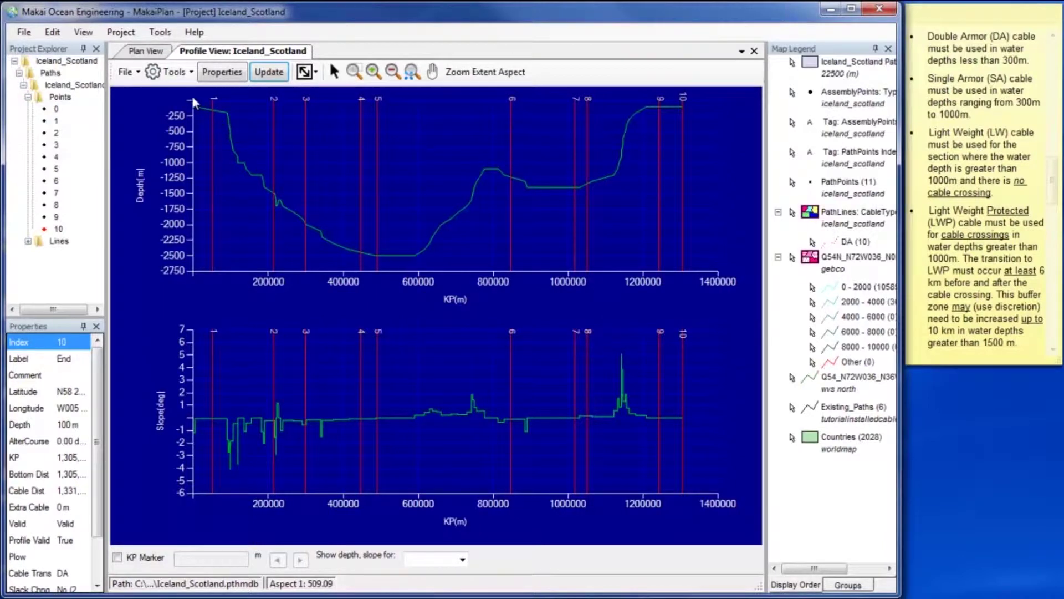
{"action": "left_click", "coordinate": [175, 74]}
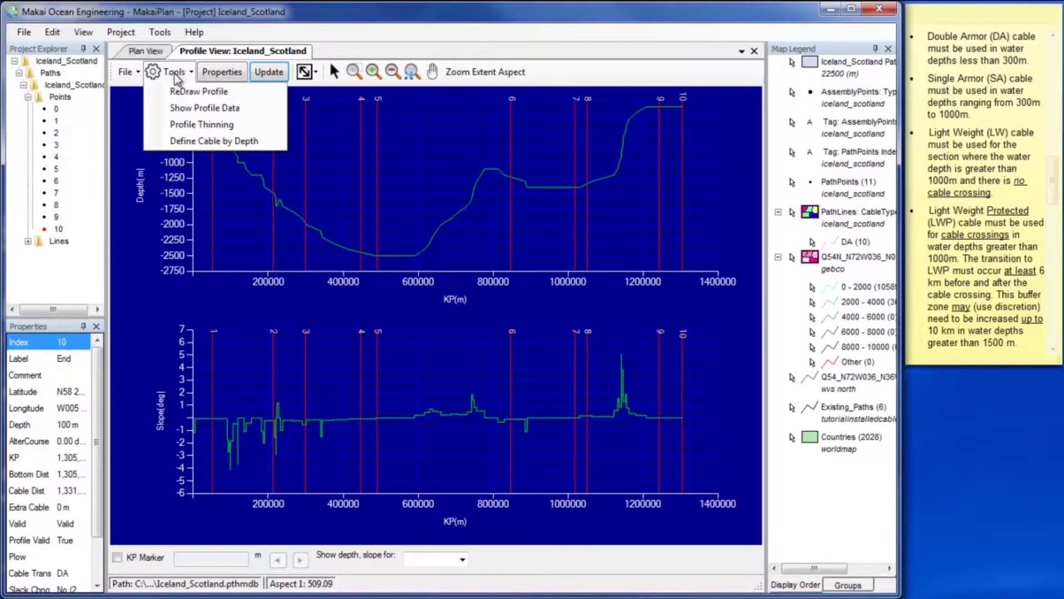
Apply depth-based cables (DA to 300 m, SA to 1,000 m, LW beyond), saved as defaults
{"action": "left_click", "coordinate": [202, 142]}
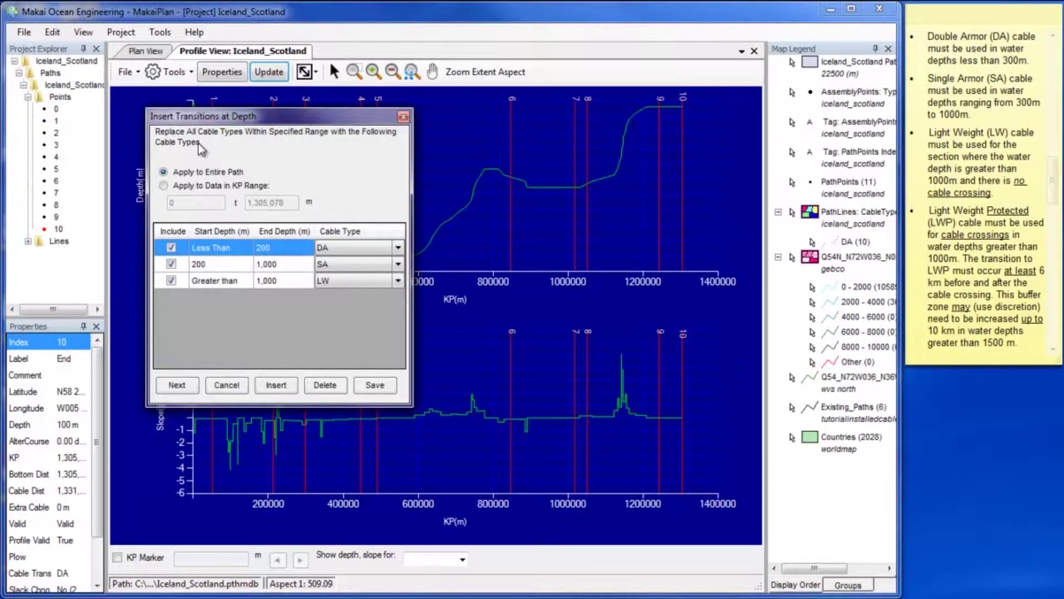
{"action": "left_click", "coordinate": [284, 250]}
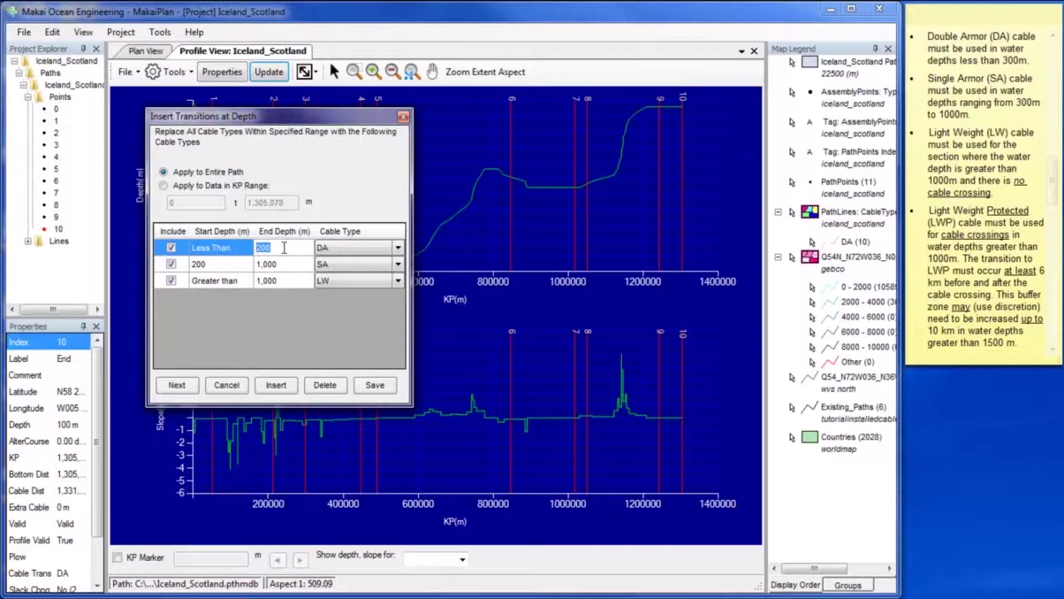
{"action": "type", "text": "3"}
{"action": "key", "text": "Return"}
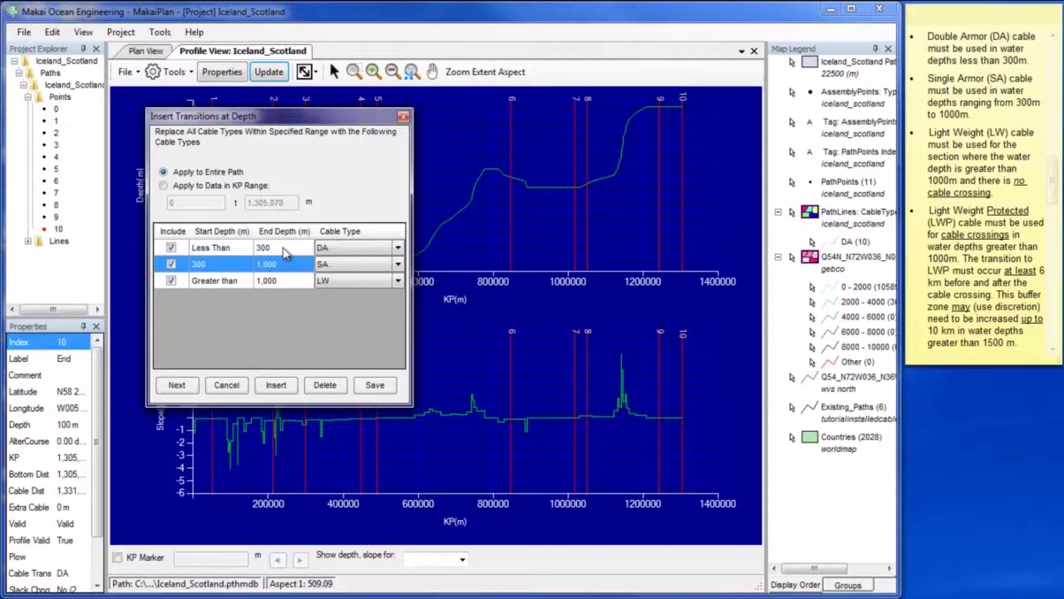
{"action": "left_click", "coordinate": [370, 391]}
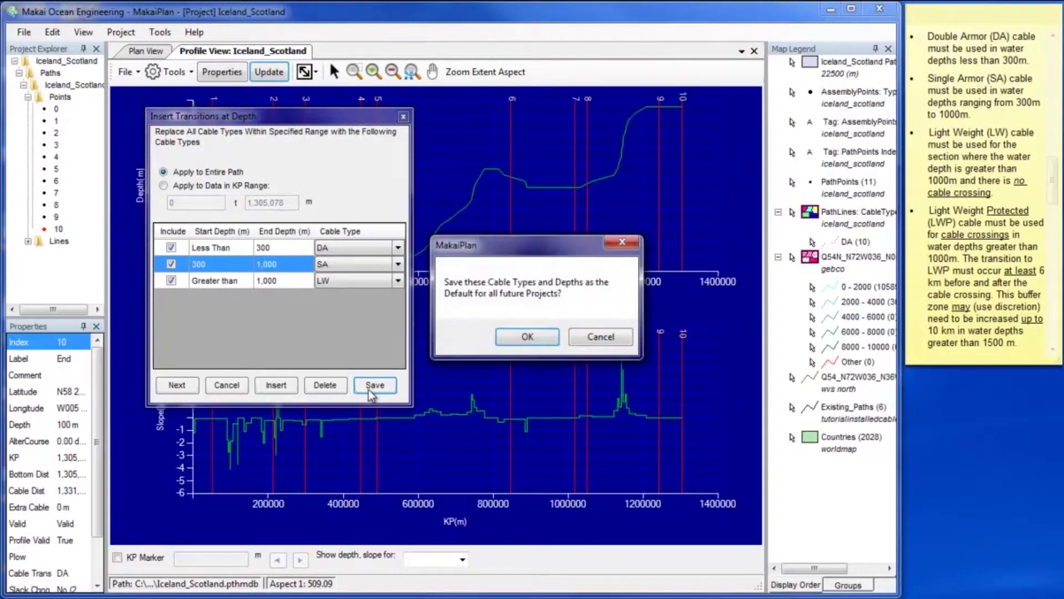
{"action": "left_click", "coordinate": [524, 338]}
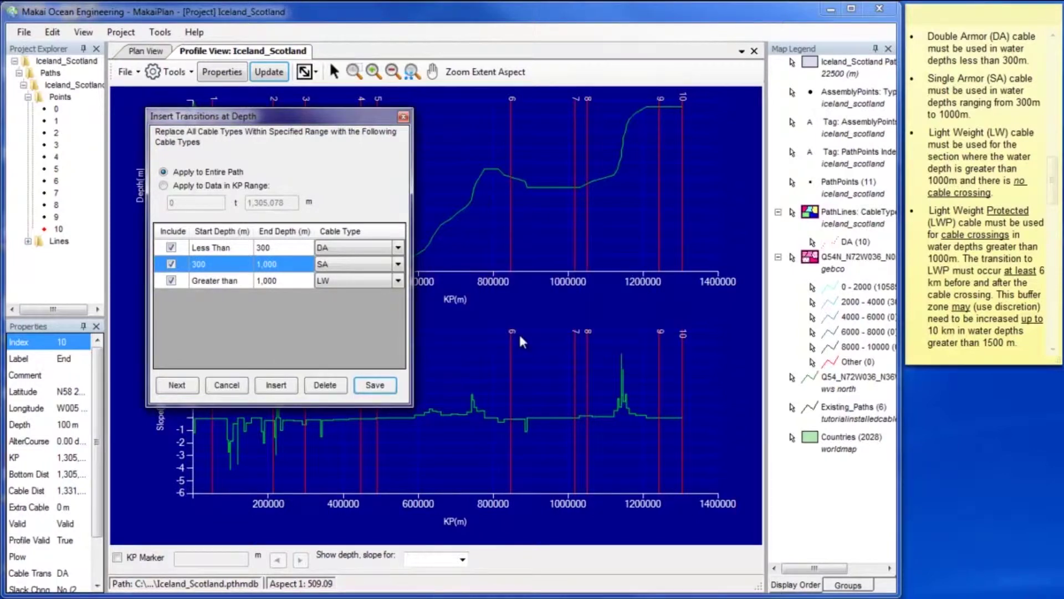
{"action": "left_click", "coordinate": [185, 388]}
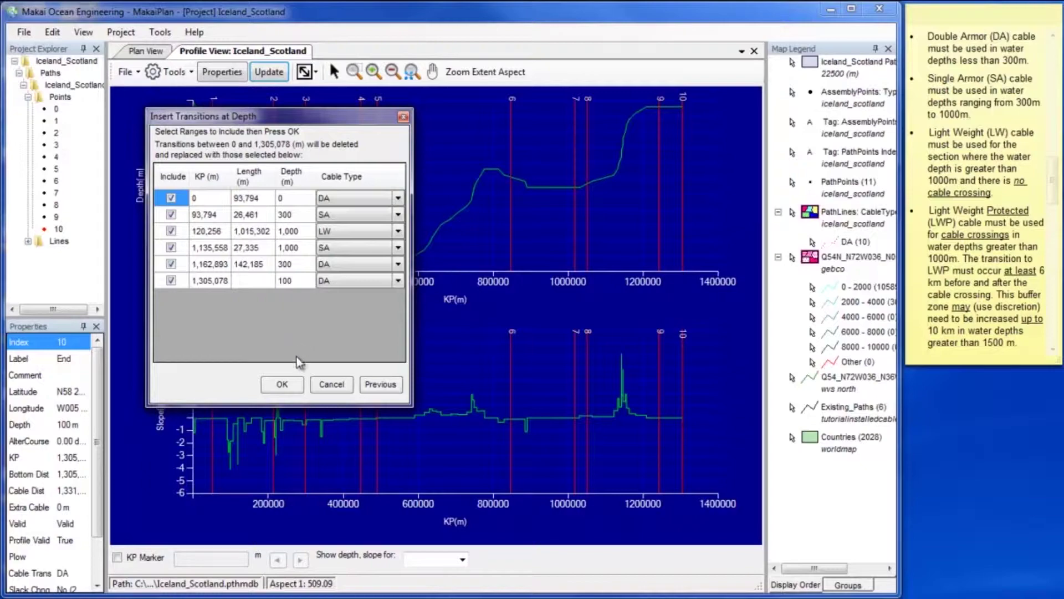
{"action": "left_click", "coordinate": [294, 385]}
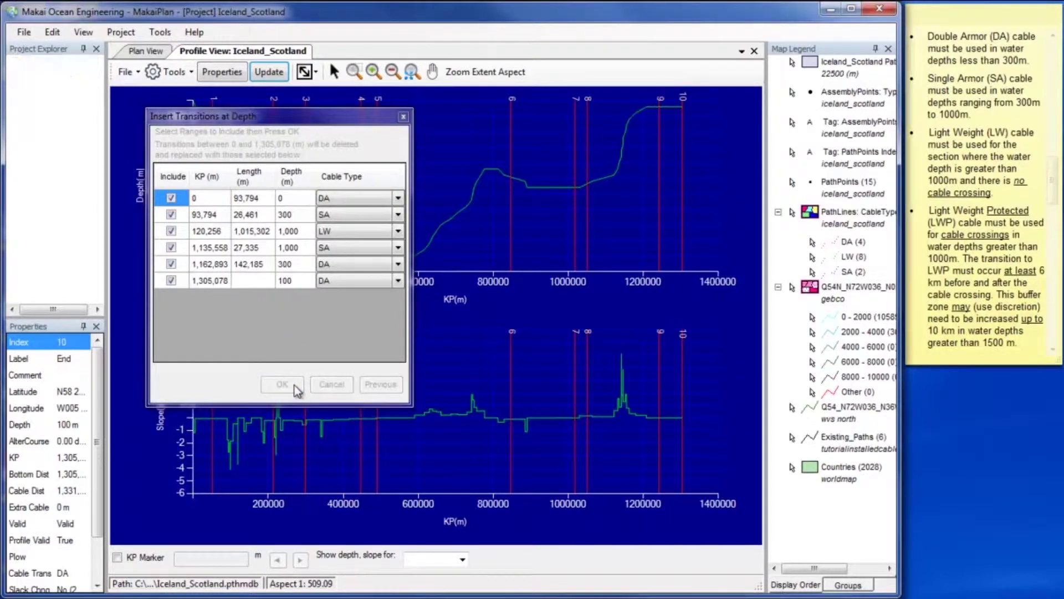
Zoom the Plan View map onto the route's start at the Iceland landing
{"action": "left_click", "coordinate": [155, 52]}
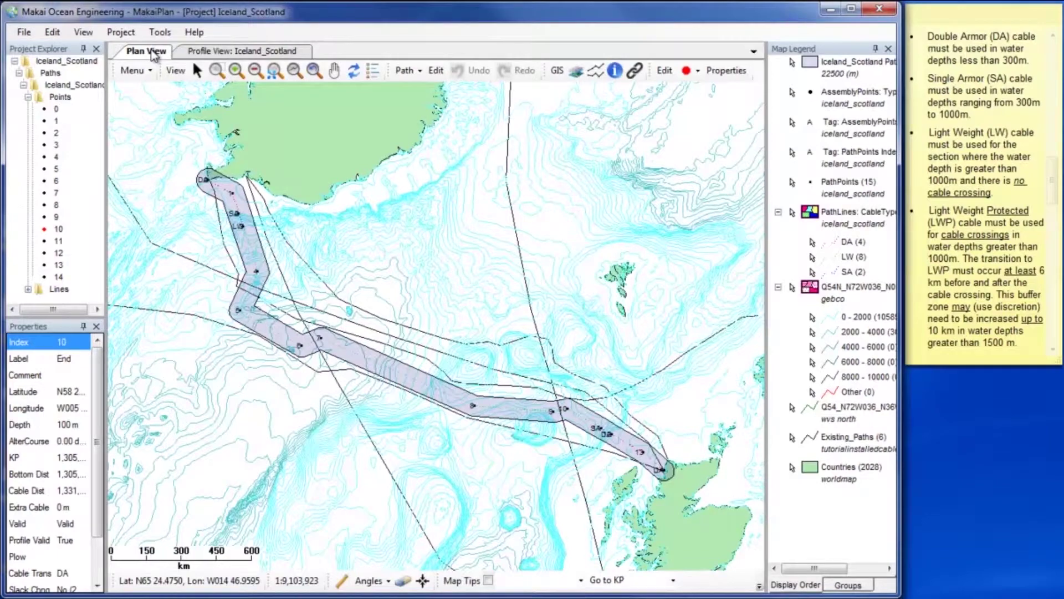
{"action": "left_click", "coordinate": [217, 71]}
{"action": "left_click_drag", "start_coordinate": [198, 167], "coordinate": [255, 256]}
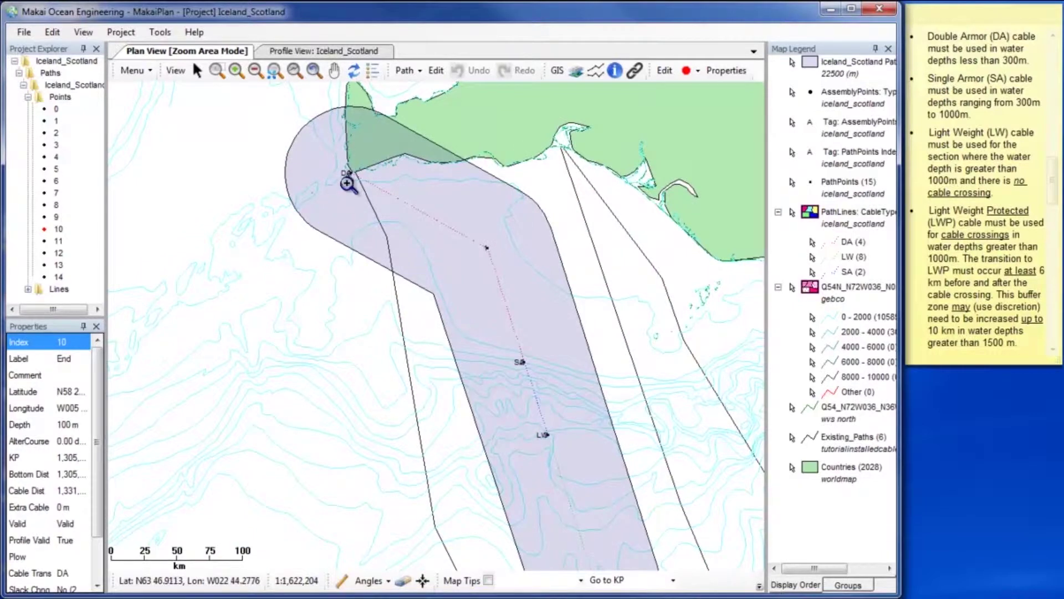
{"action": "left_click", "coordinate": [197, 71]}
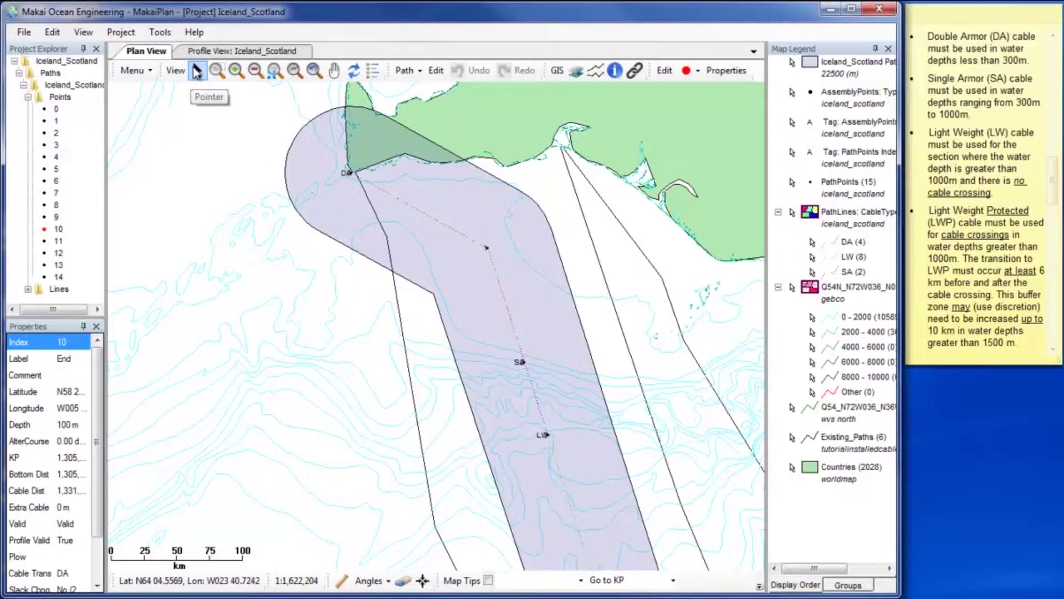
{"action": "left_click", "coordinate": [160, 34]}
Find crossings with Existing_Paths in tutorialinstalledcables.mdb and add the five CX points to the path
{"action": "left_click", "coordinate": [233, 113]}
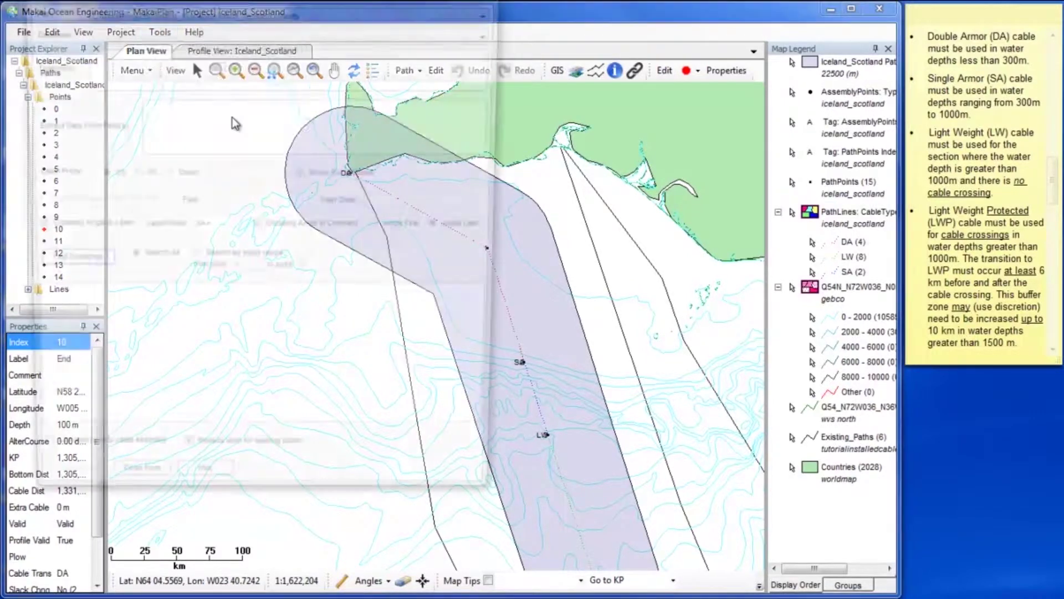
{"action": "left_click_drag", "start_coordinate": [218, 2], "coordinate": [297, 50]}
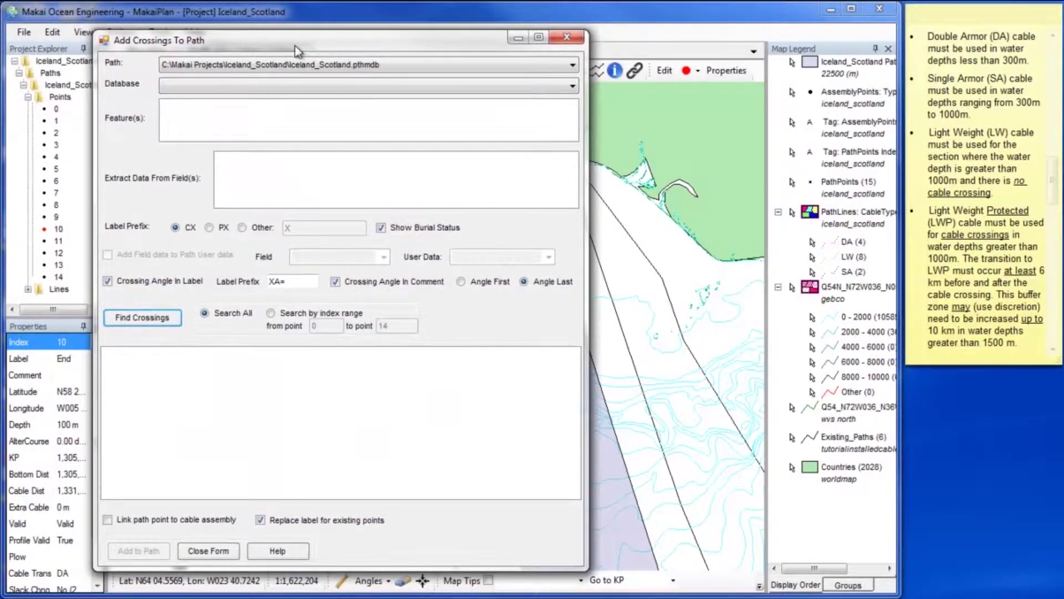
{"action": "left_click", "coordinate": [300, 83]}
{"action": "left_click", "coordinate": [324, 111]}
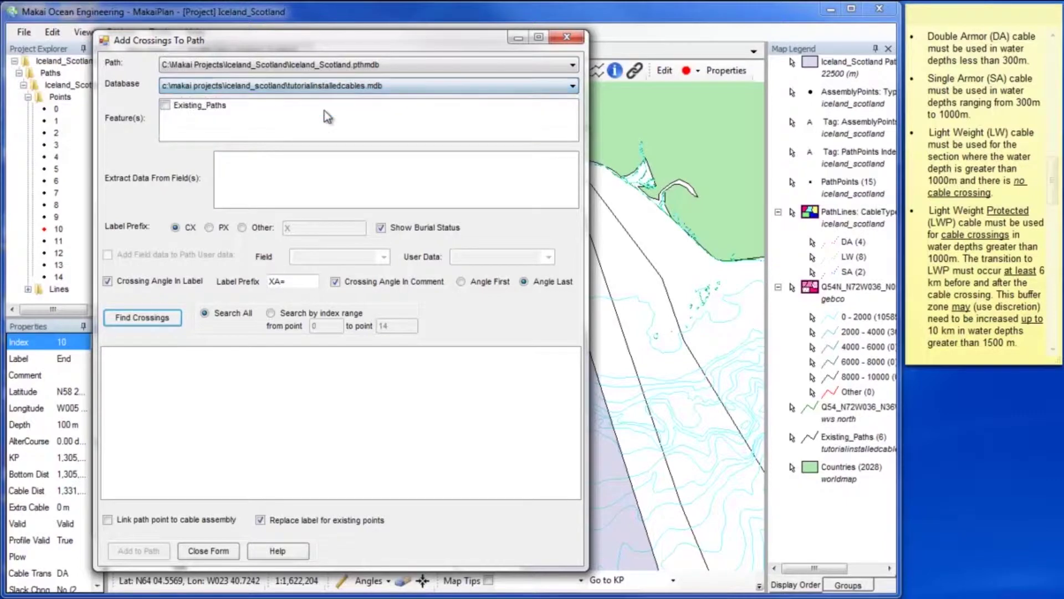
{"action": "left_click", "coordinate": [166, 105]}
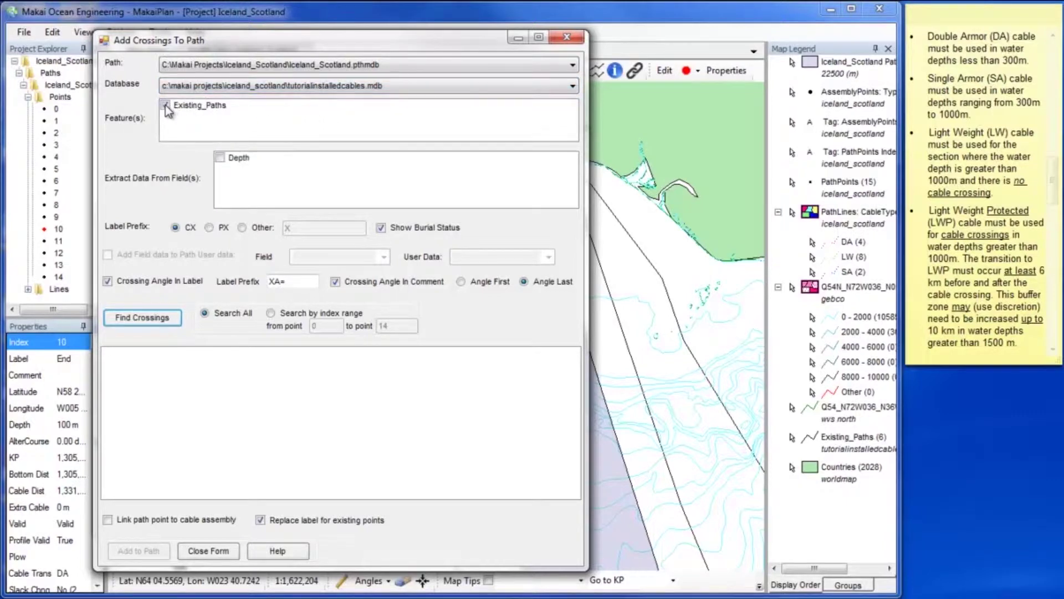
{"action": "left_click", "coordinate": [169, 318]}
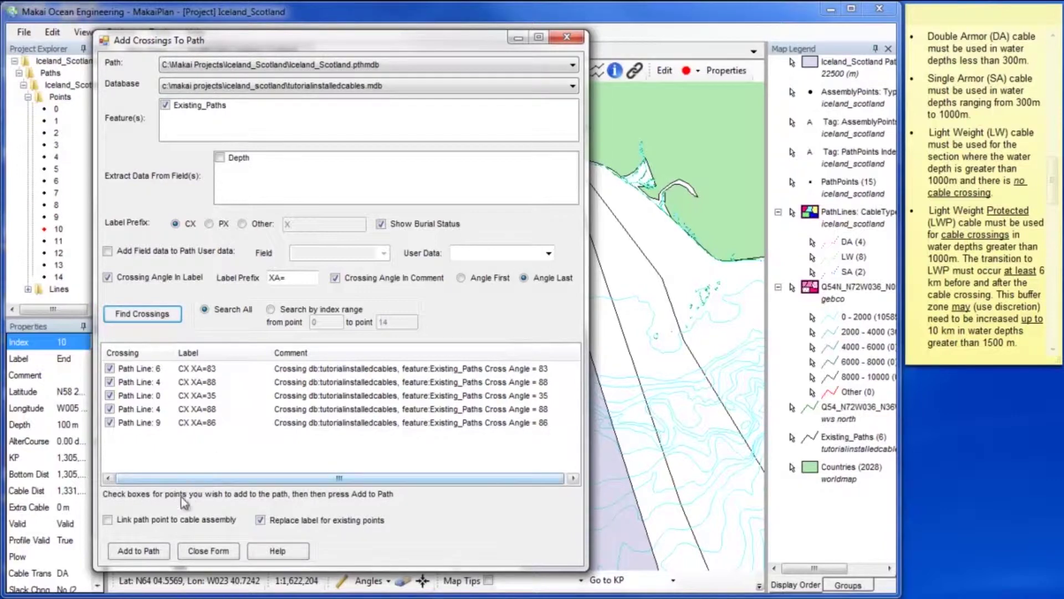
{"action": "left_click", "coordinate": [153, 549]}
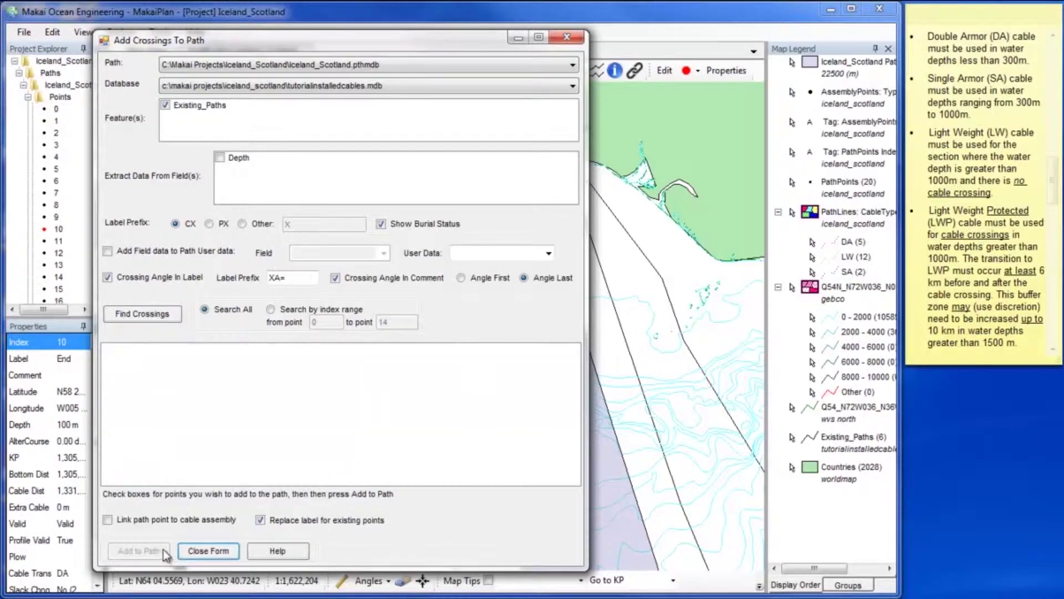
{"action": "left_click", "coordinate": [209, 551]}
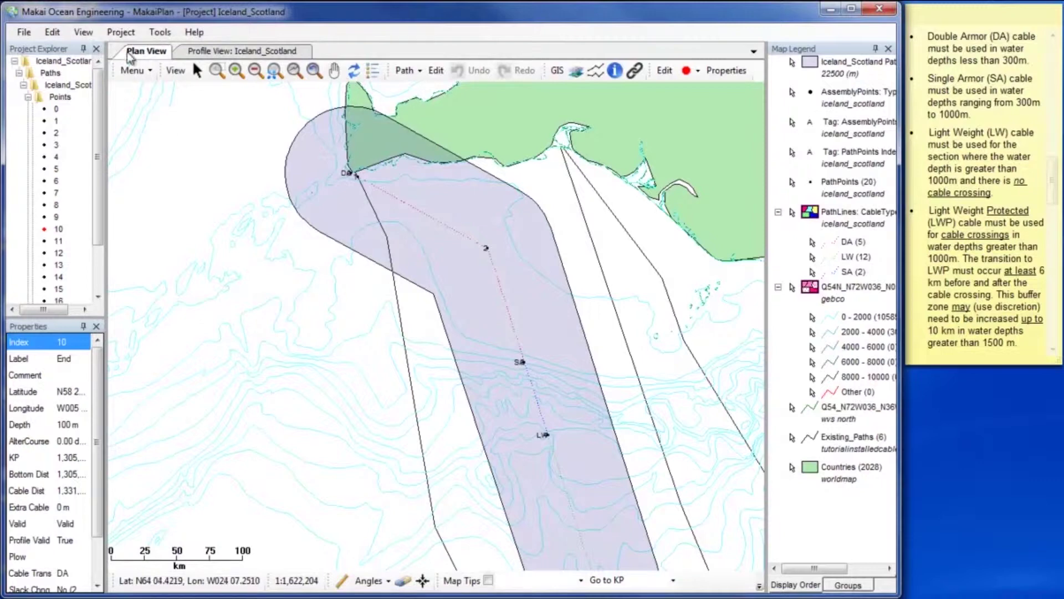
Add a constant 6000 m buffer zone around path points labelled CX
{"action": "left_click", "coordinate": [119, 32]}
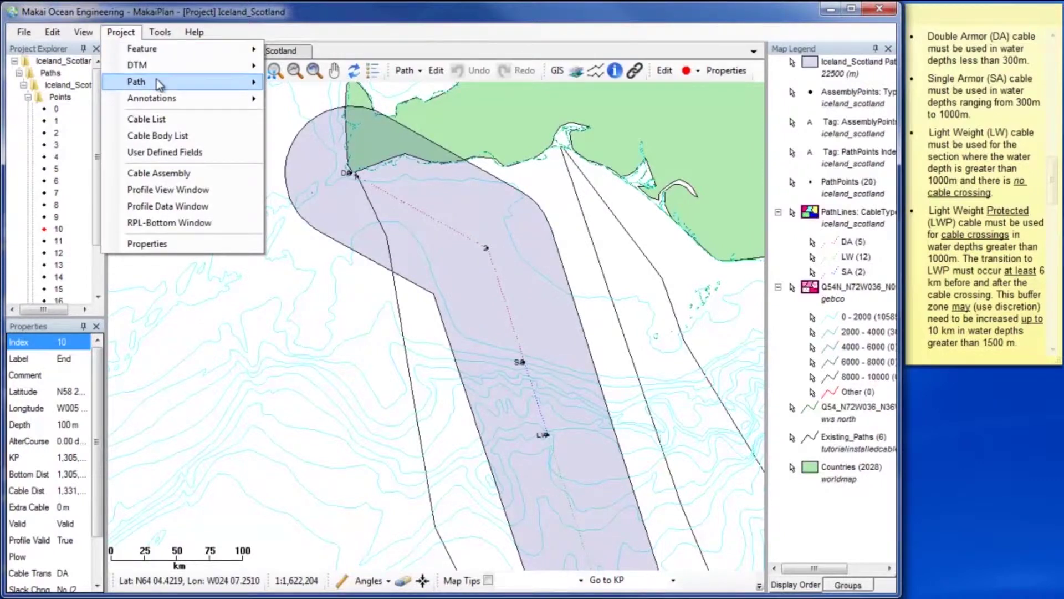
{"action": "mouse_move", "coordinate": [200, 85]}
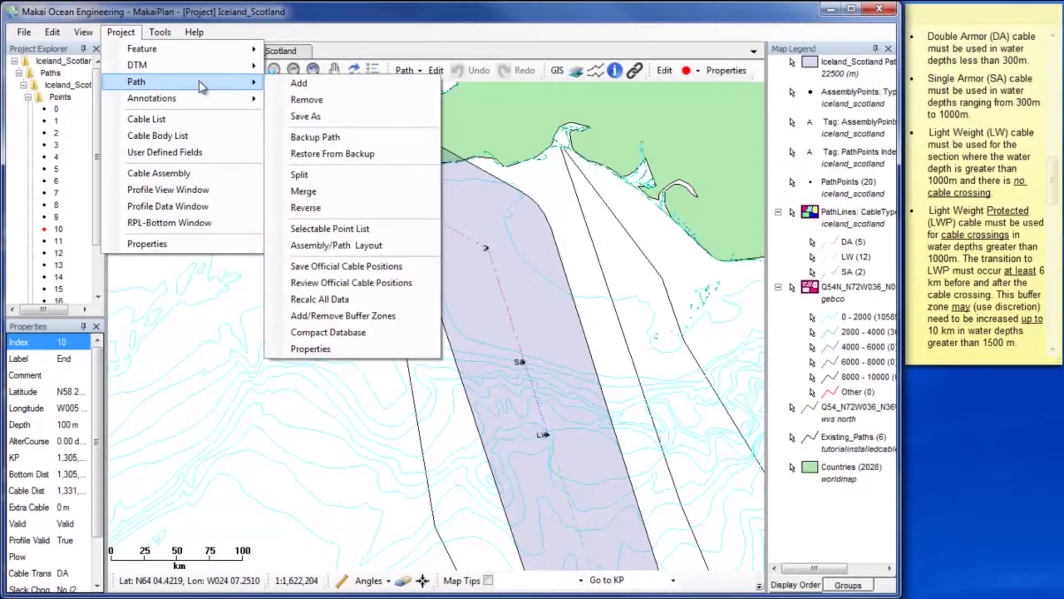
{"action": "left_click", "coordinate": [413, 323]}
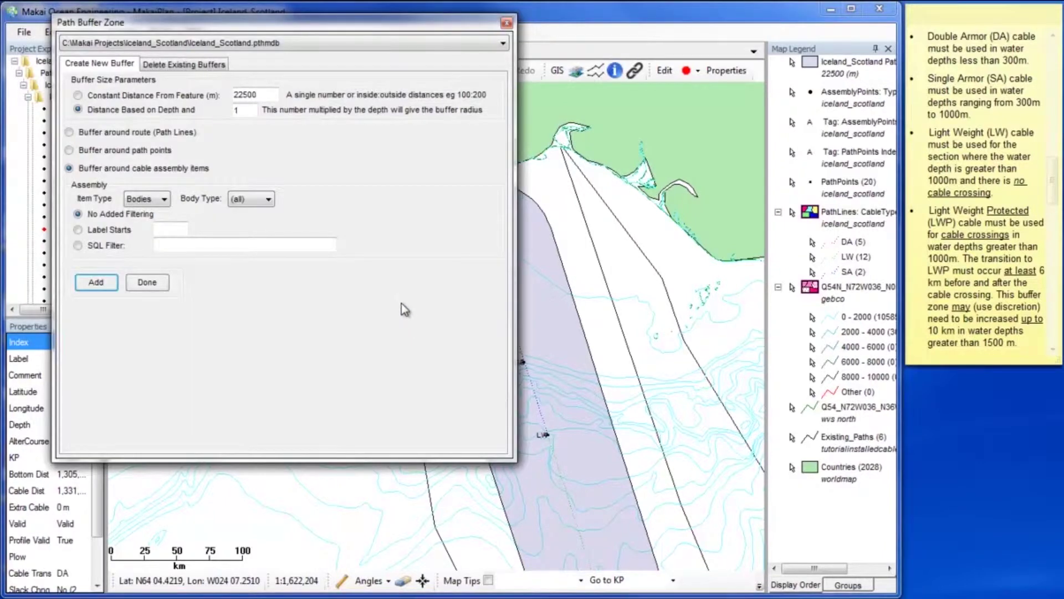
{"action": "left_click", "coordinate": [112, 98]}
{"action": "left_click_drag", "start_coordinate": [247, 91], "coordinate": [224, 93]}
{"action": "type", "text": "6000"}
{"action": "left_click", "coordinate": [158, 155]}
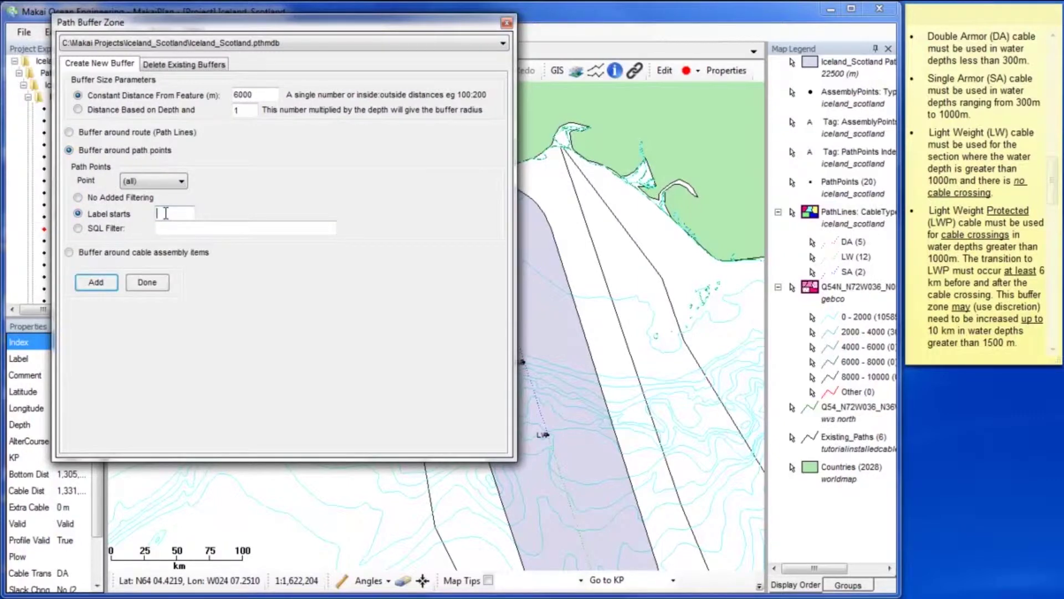
{"action": "type", "text": "CX"}
{"action": "left_click", "coordinate": [105, 280]}
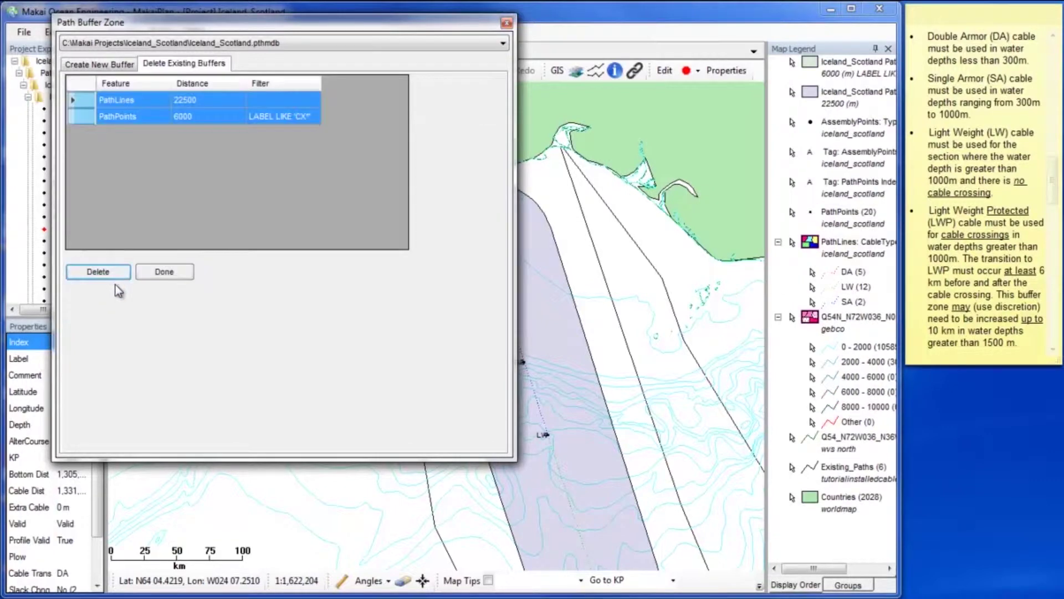
Add a second 10000 m buffer zone around the CX path points
{"action": "left_click", "coordinate": [111, 65]}
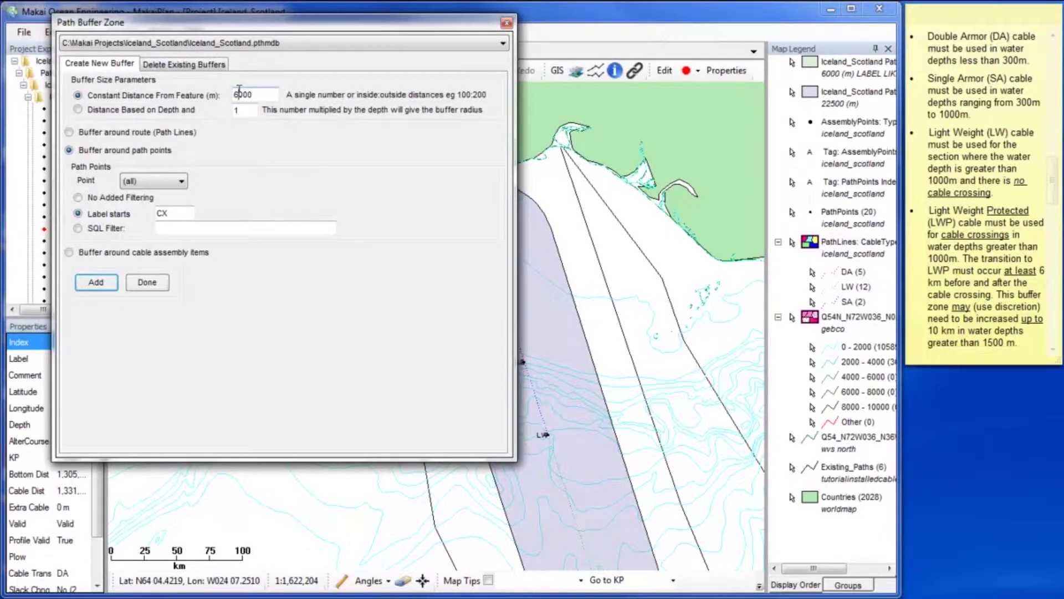
{"action": "key", "text": "BackSpace"}
{"action": "type", "text": "1"}
{"action": "left_click", "coordinate": [98, 284]}
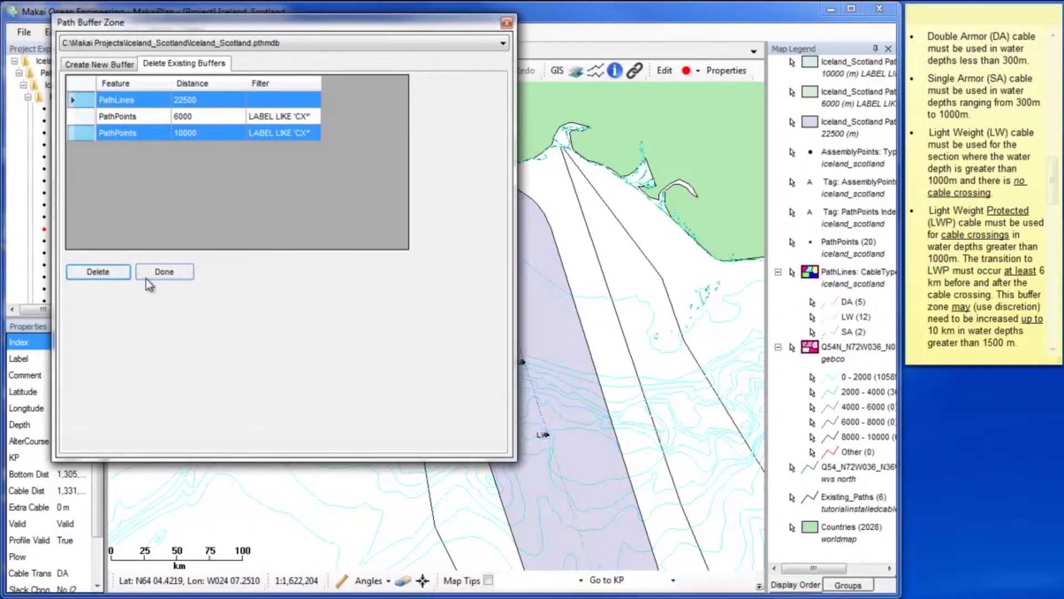
{"action": "left_click", "coordinate": [166, 272]}
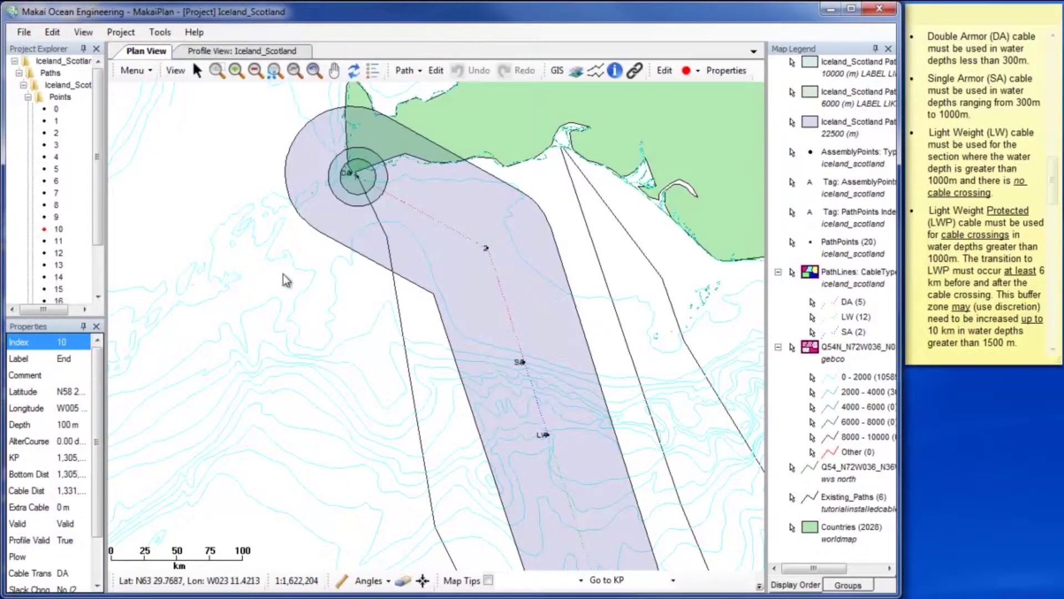
Zoom and pan the map to the two buffered crossing points
{"action": "scroll", "coordinate": [461, 311], "scroll_direction": "down", "scroll_amount": 2}
{"action": "left_click_drag", "start_coordinate": [541, 532], "coordinate": [515, 366]}
{"action": "scroll", "coordinate": [501, 368], "scroll_direction": "up", "scroll_amount": 3}
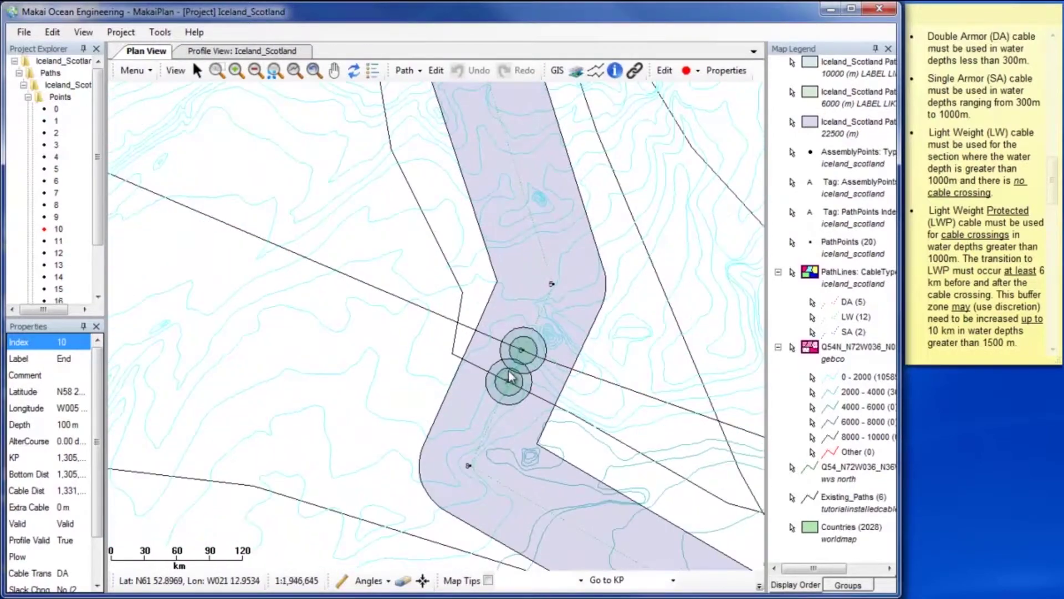
{"action": "left_click_drag", "start_coordinate": [593, 396], "coordinate": [456, 367]}
{"action": "scroll", "coordinate": [456, 367], "scroll_direction": "up", "scroll_amount": 1}
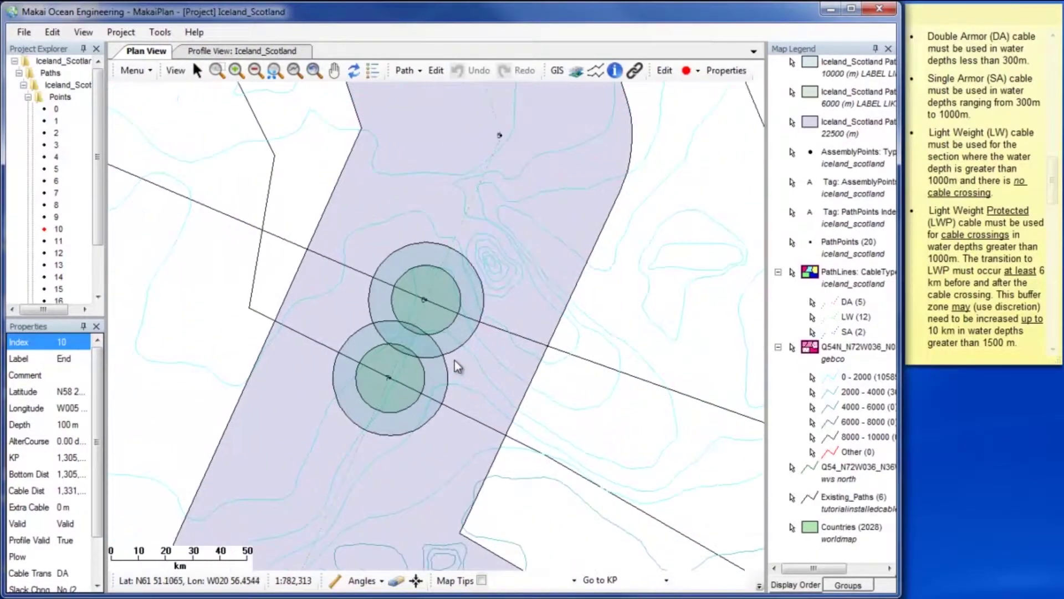
Enable Map Tips to read seabed depths near the buffers, then start editing the path
{"action": "left_click", "coordinate": [482, 580]}
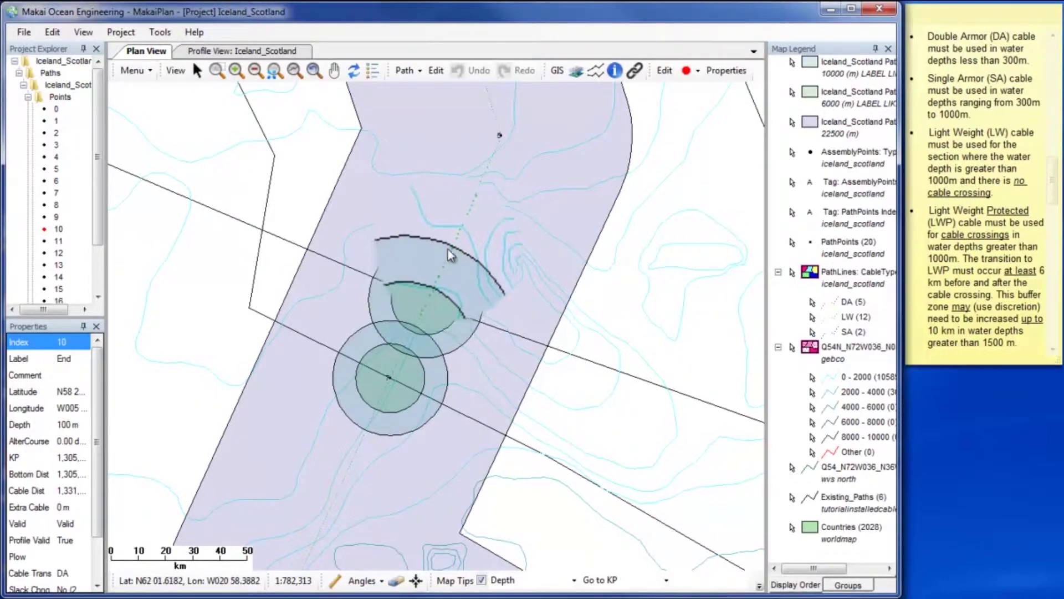
{"action": "mouse_move", "coordinate": [451, 249]}
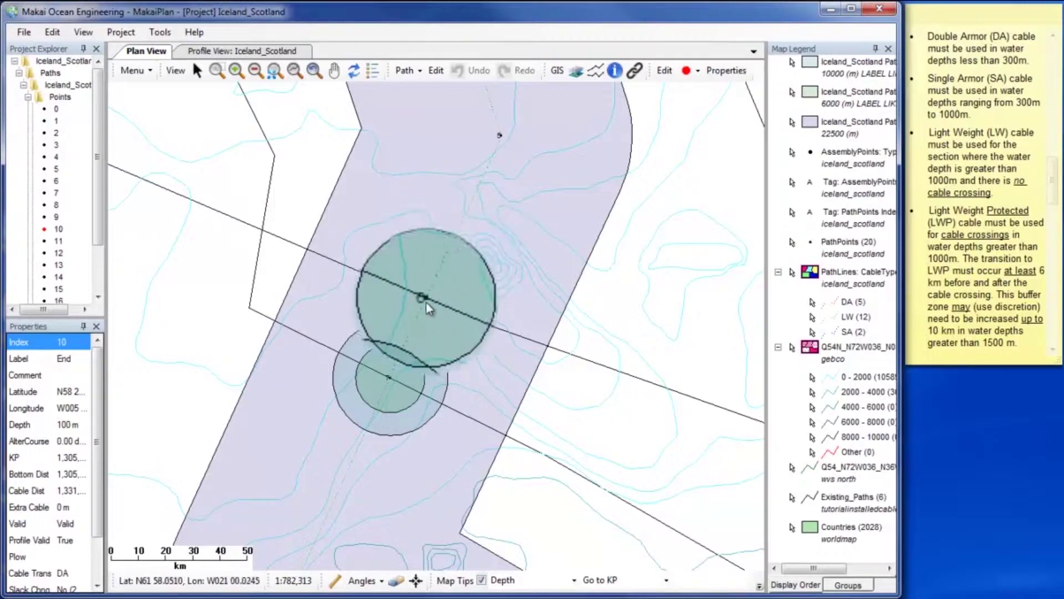
{"action": "mouse_move", "coordinate": [379, 415]}
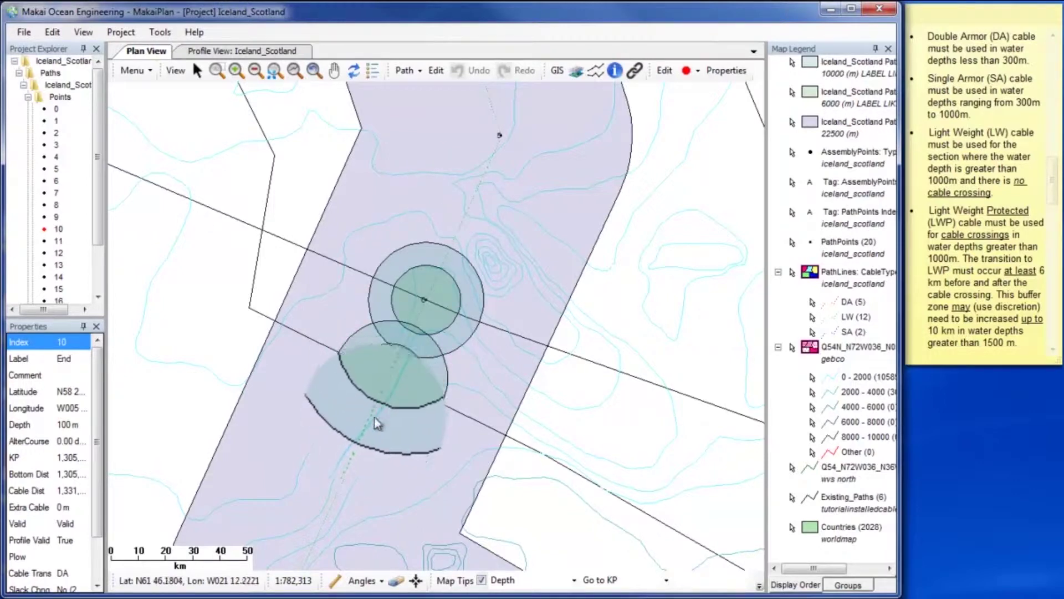
{"action": "mouse_move", "coordinate": [369, 436]}
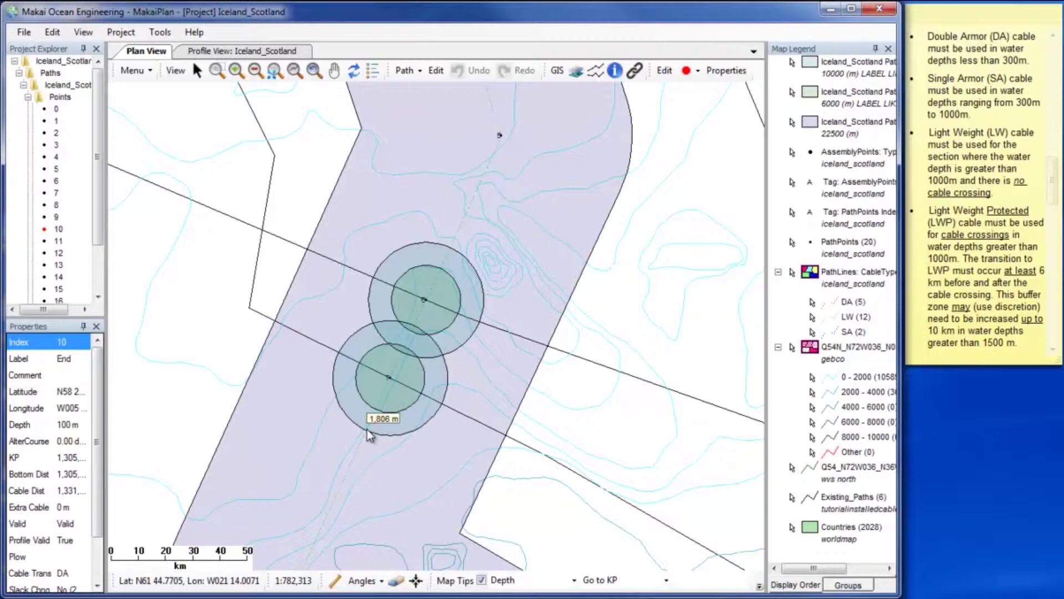
{"action": "left_click", "coordinate": [438, 71]}
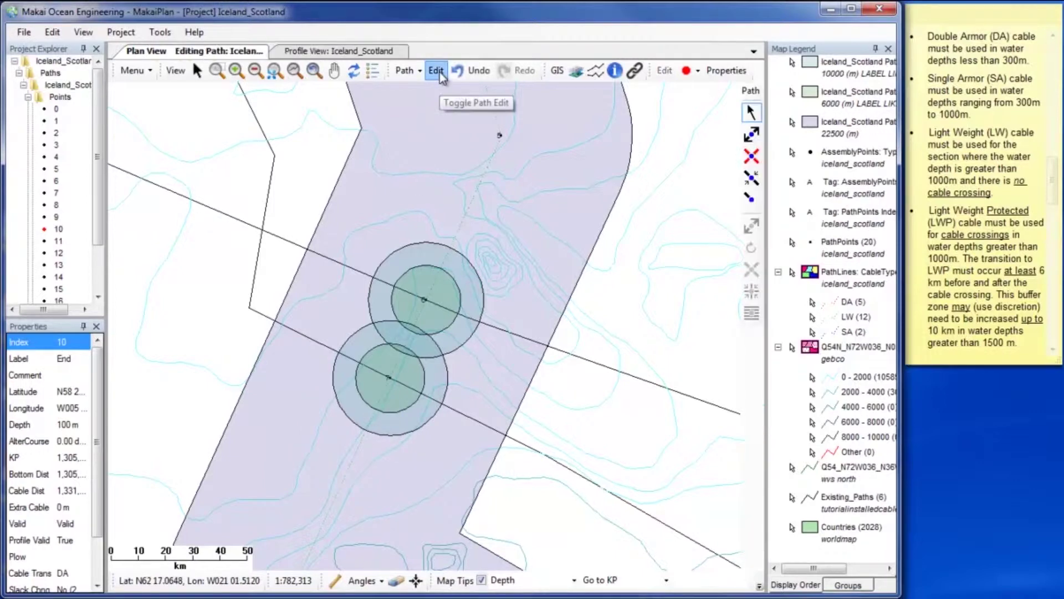
Insert route points at the two outer crossing buffer edges (1,630 m and 1,808 m deep), then end editing
{"action": "left_click", "coordinate": [751, 178]}
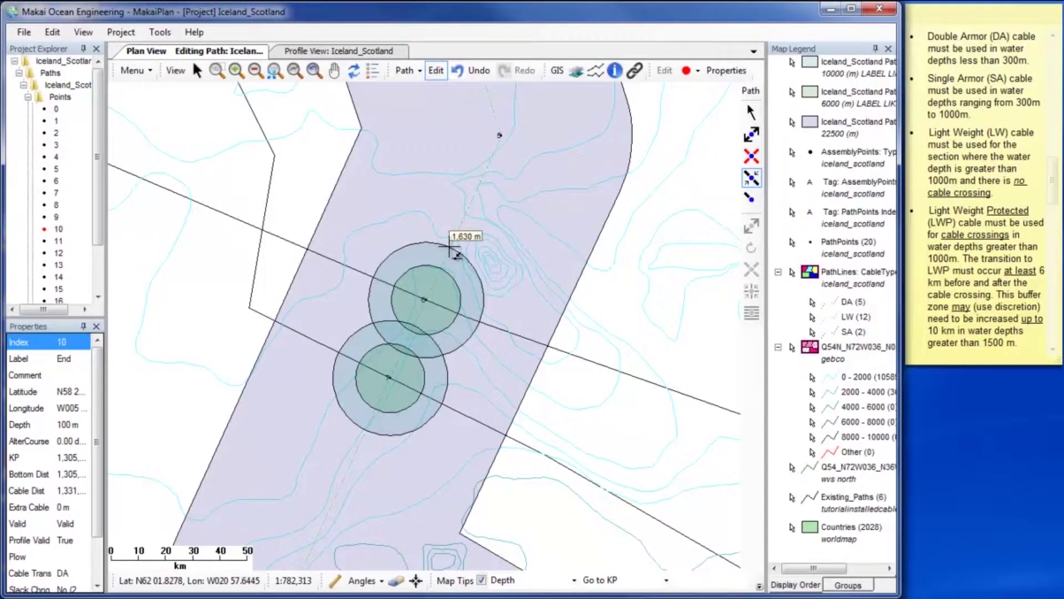
{"action": "left_click", "coordinate": [449, 246]}
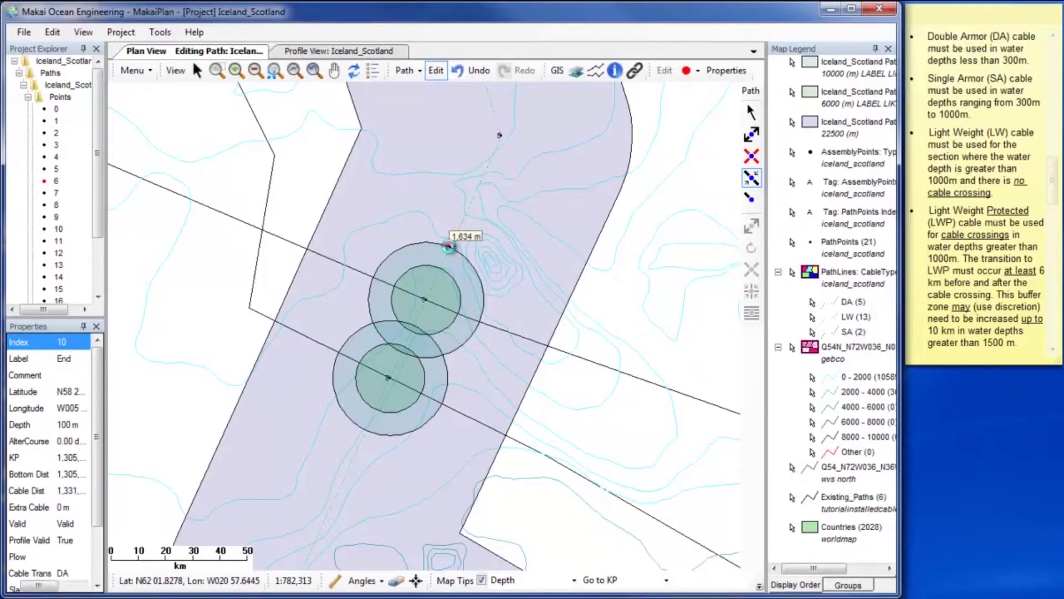
{"action": "left_click", "coordinate": [366, 431]}
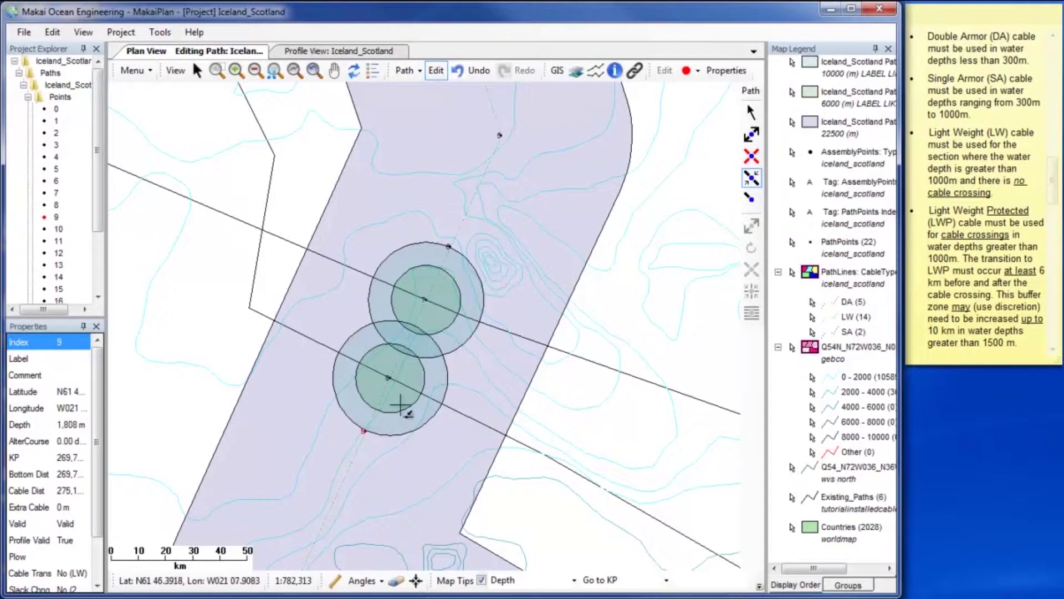
{"action": "left_click", "coordinate": [437, 73]}
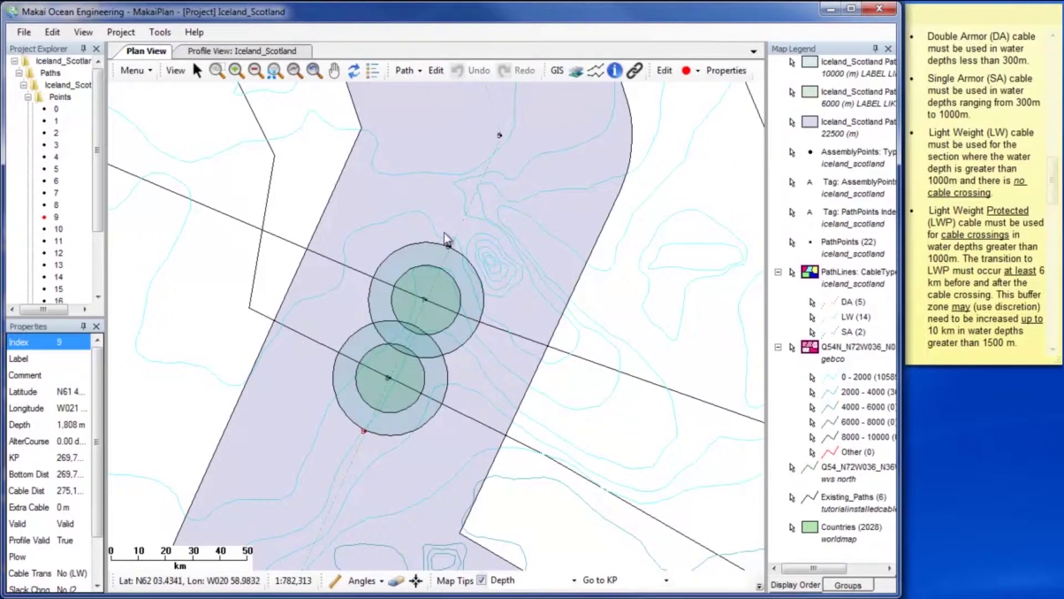
Give point 6 an LWP cable transition, then advance the point editor to crossing point 8
{"action": "right_click", "coordinate": [450, 245]}
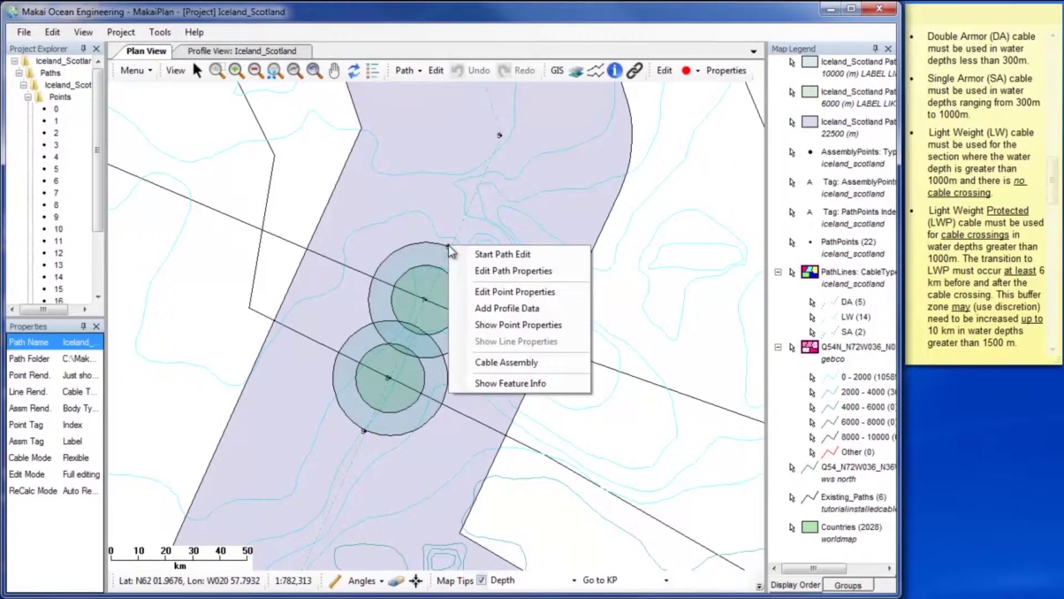
{"action": "left_click", "coordinate": [481, 293]}
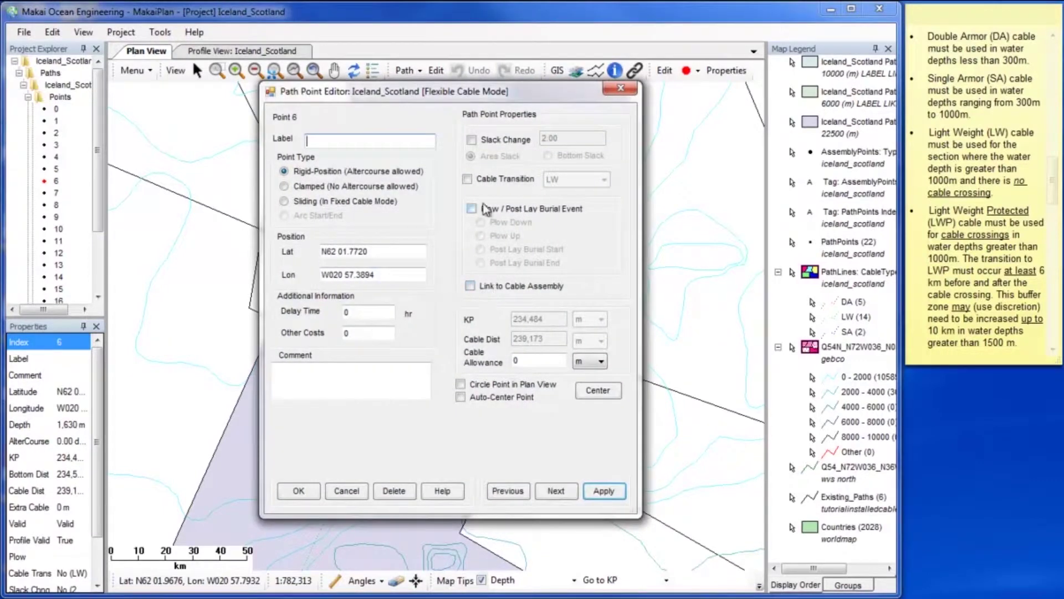
{"action": "left_click", "coordinate": [479, 183]}
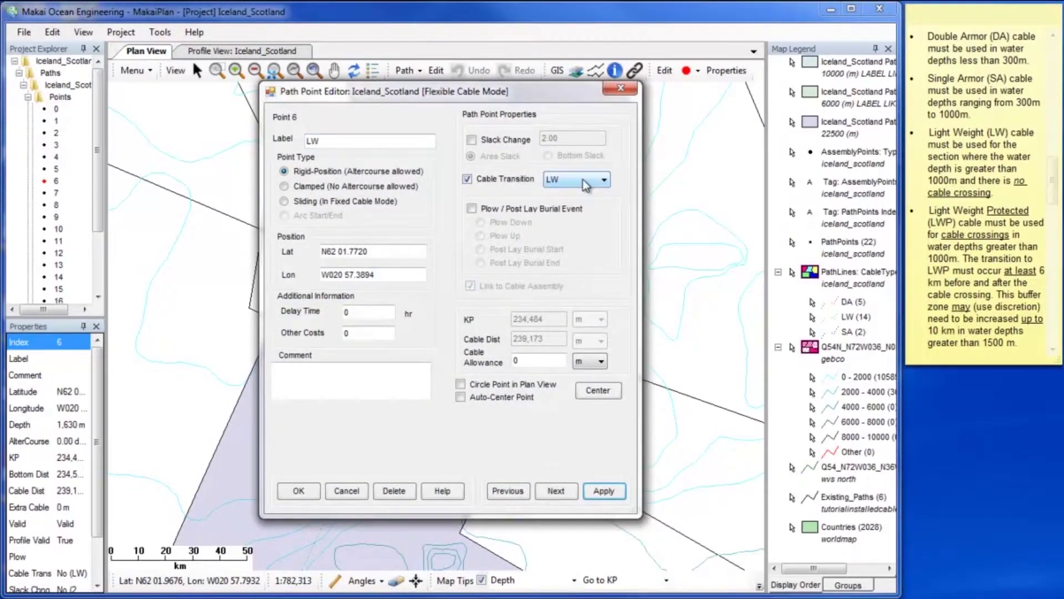
{"action": "left_click", "coordinate": [582, 180]}
{"action": "left_click", "coordinate": [581, 235]}
{"action": "left_click_drag", "start_coordinate": [546, 95], "coordinate": [786, 93]}
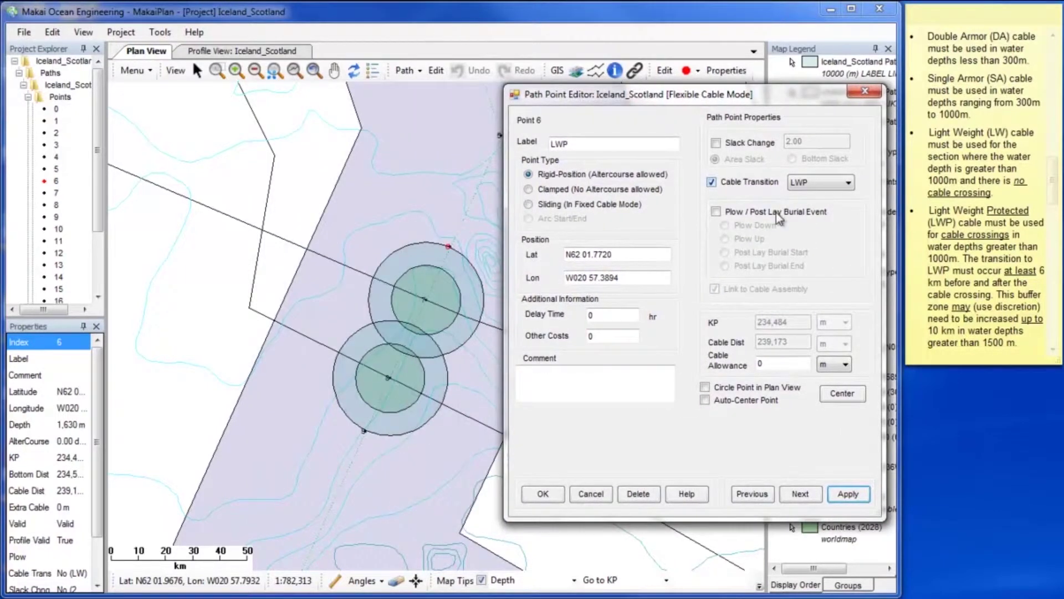
{"action": "left_click", "coordinate": [837, 495]}
{"action": "left_click", "coordinate": [801, 493]}
{"action": "left_click", "coordinate": [801, 493]}
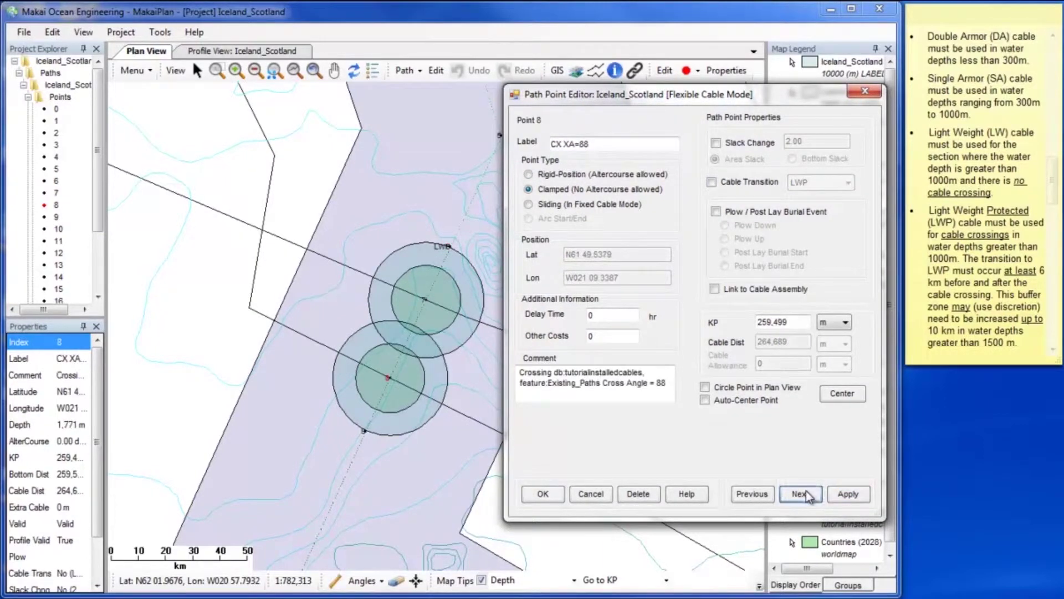